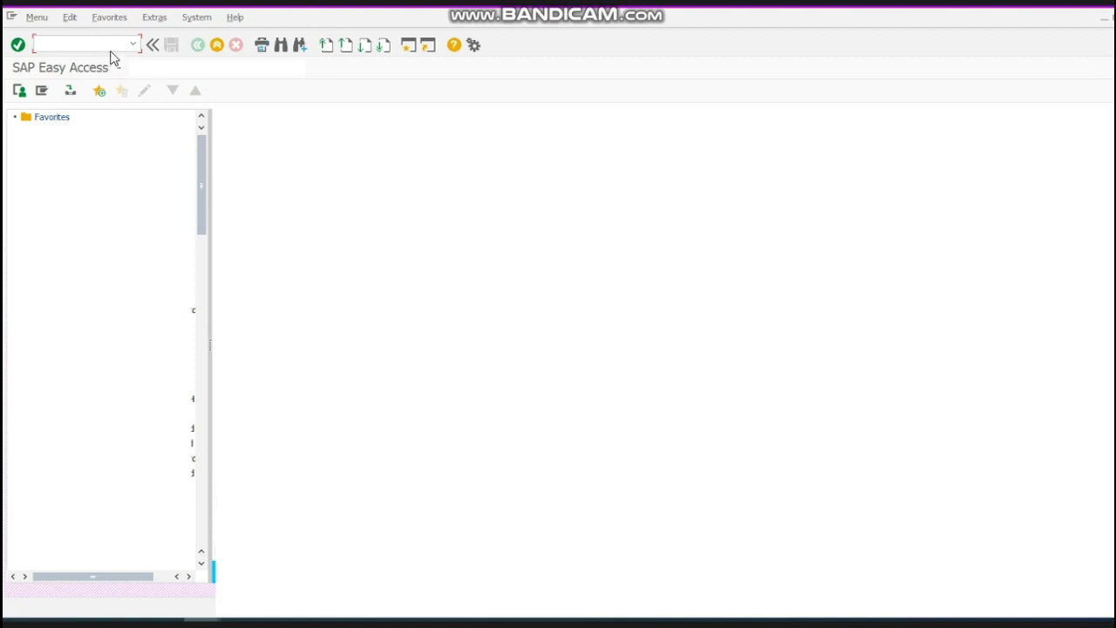
- Start entering the purchase order transaction code in the command field
left_click(111, 50)
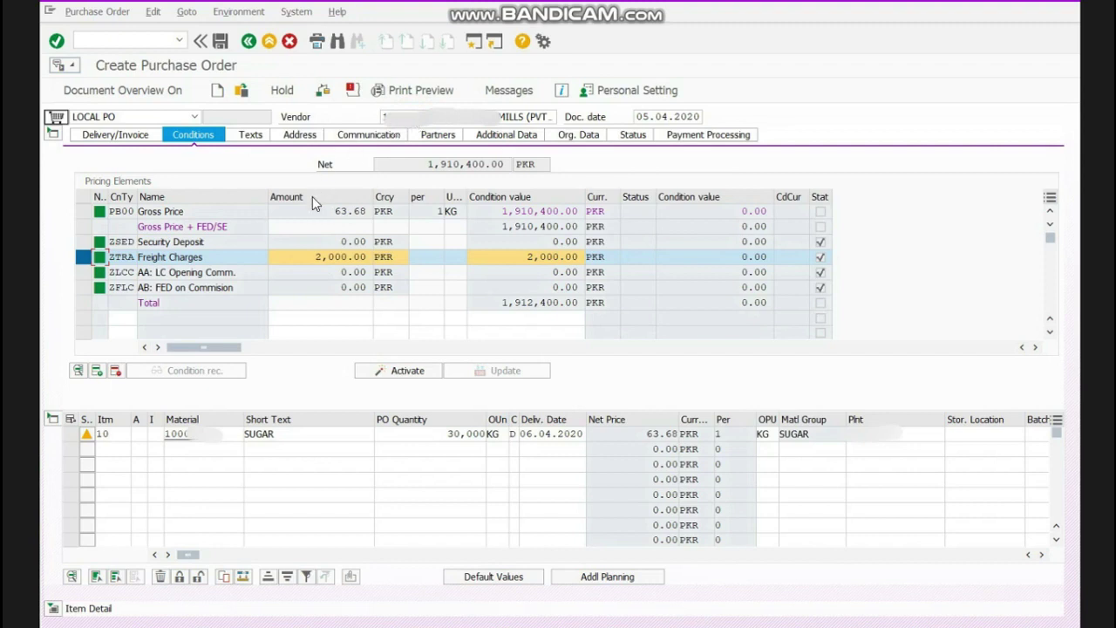
left_click(227, 256)
left_click(438, 133)
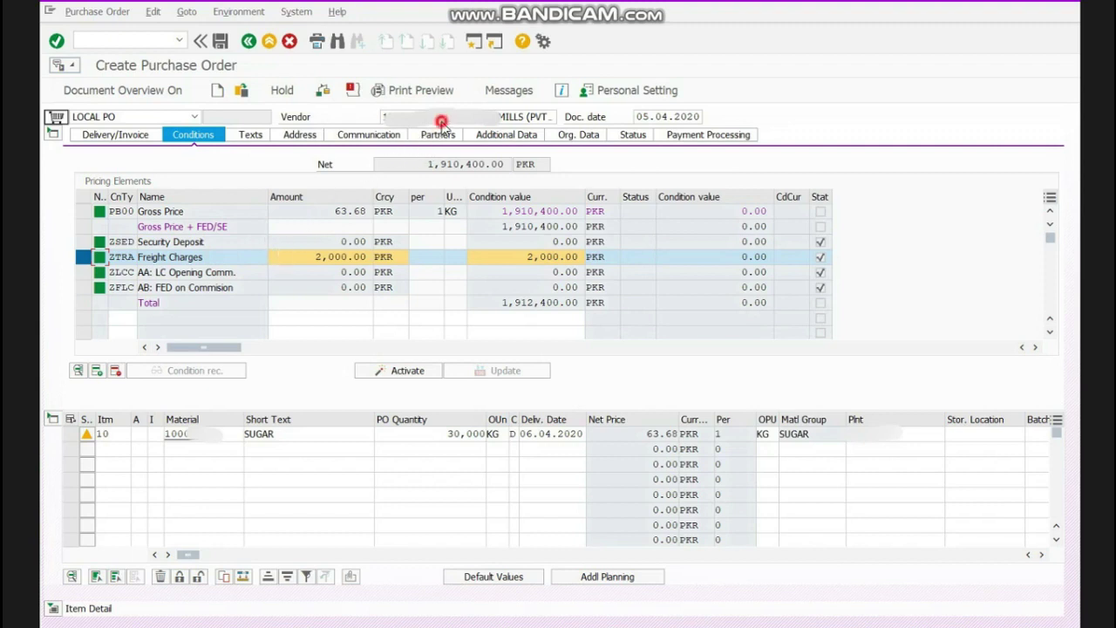
left_click(84, 258)
left_click(77, 370)
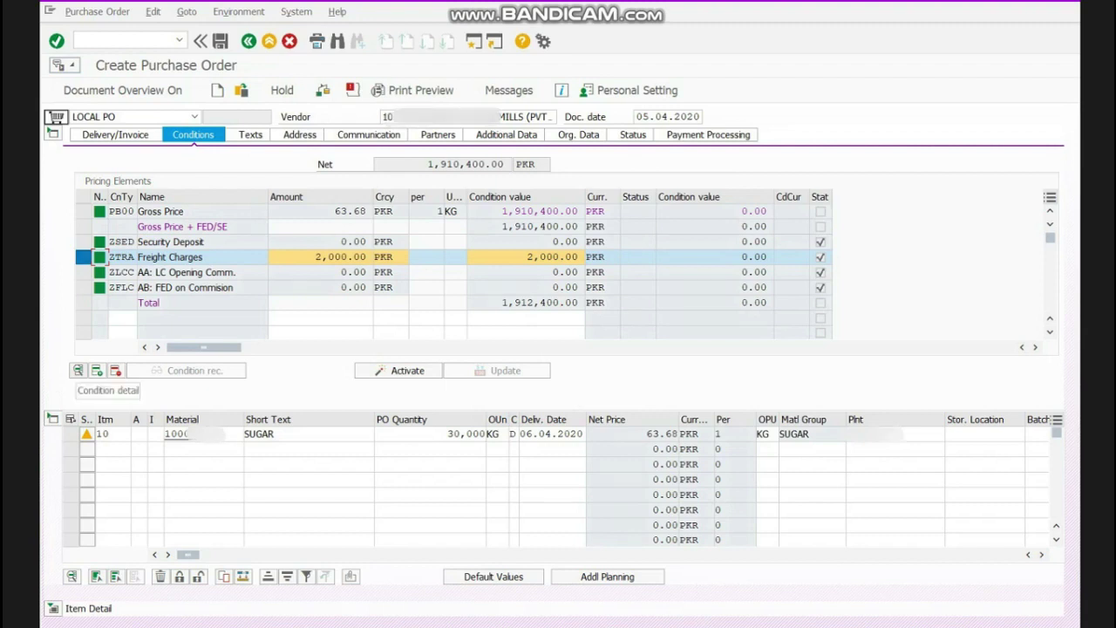
- Set Vendor 100 as the account-determination vendor in the ZTRA Freight Charges condition detail
left_click(77, 370)
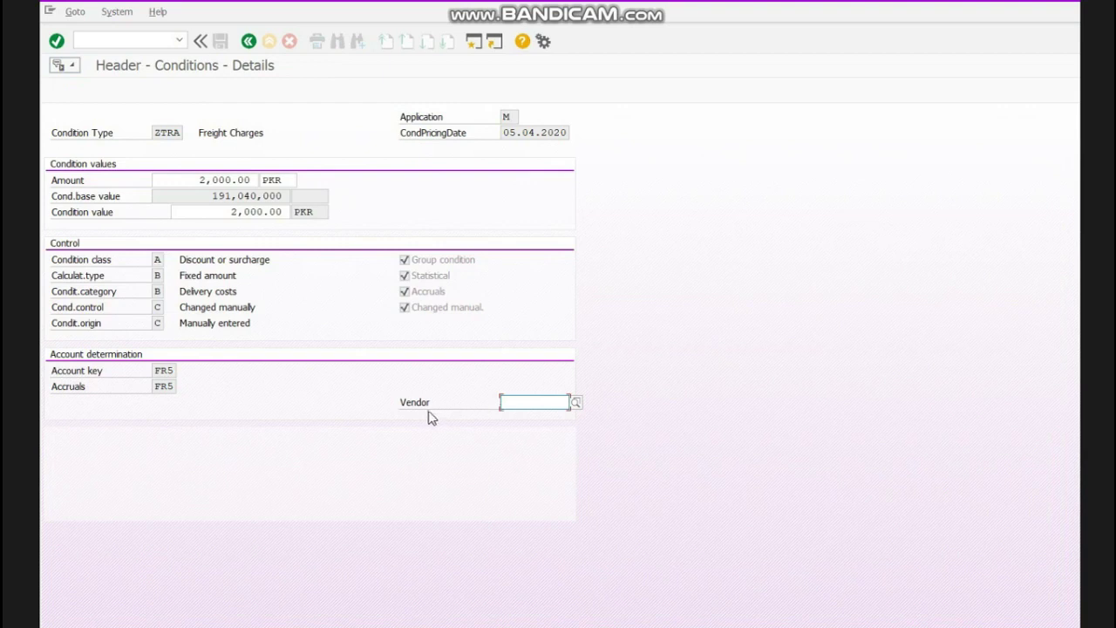
left_click(464, 412)
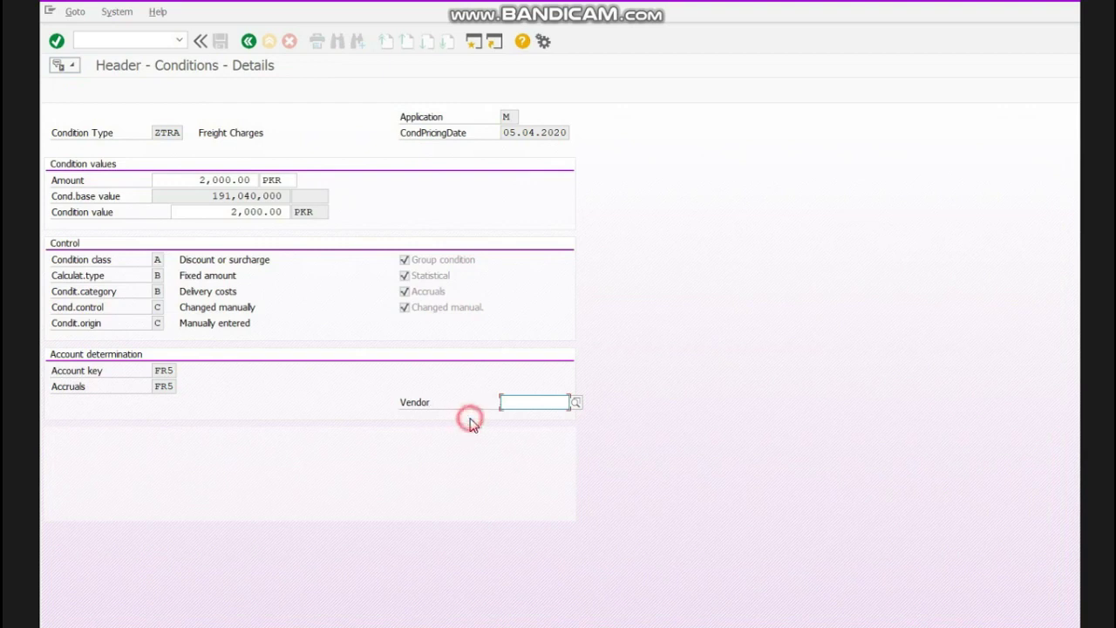
left_click(522, 402)
left_click(513, 402)
left_click(534, 407)
type("100")
key("Return")
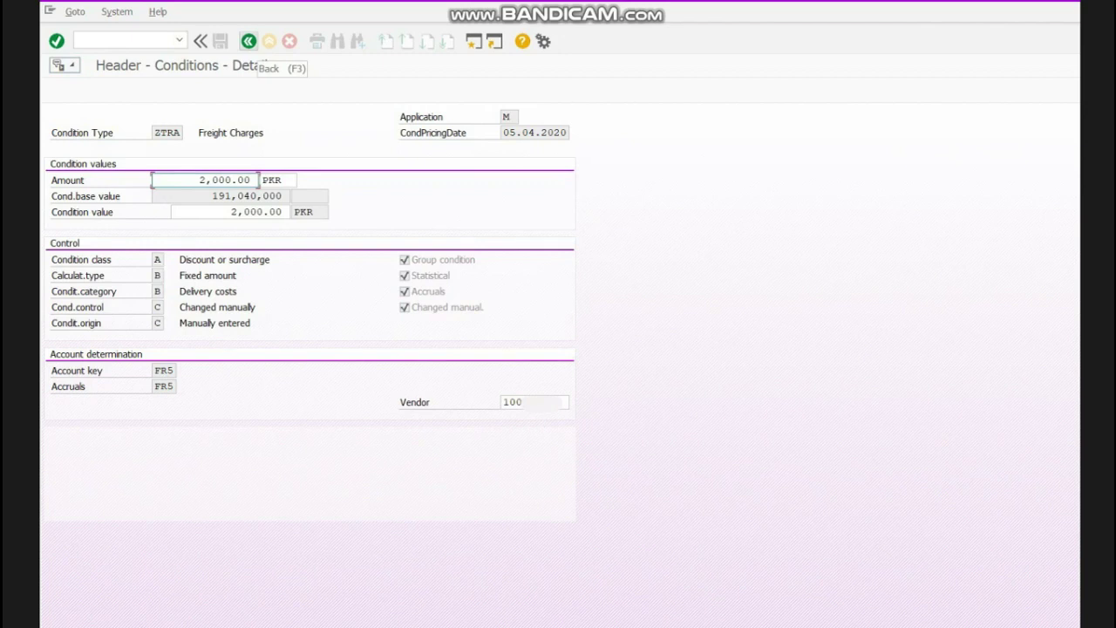
left_click(253, 43)
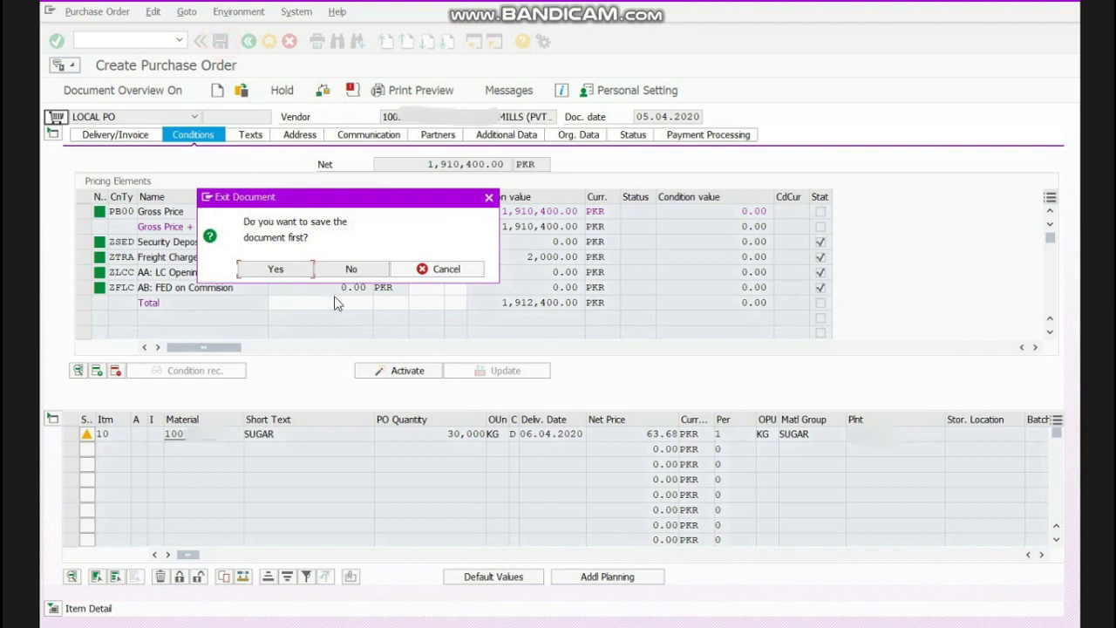
- Choose Yes to save the sugar purchase order before exiting
left_click(248, 272)
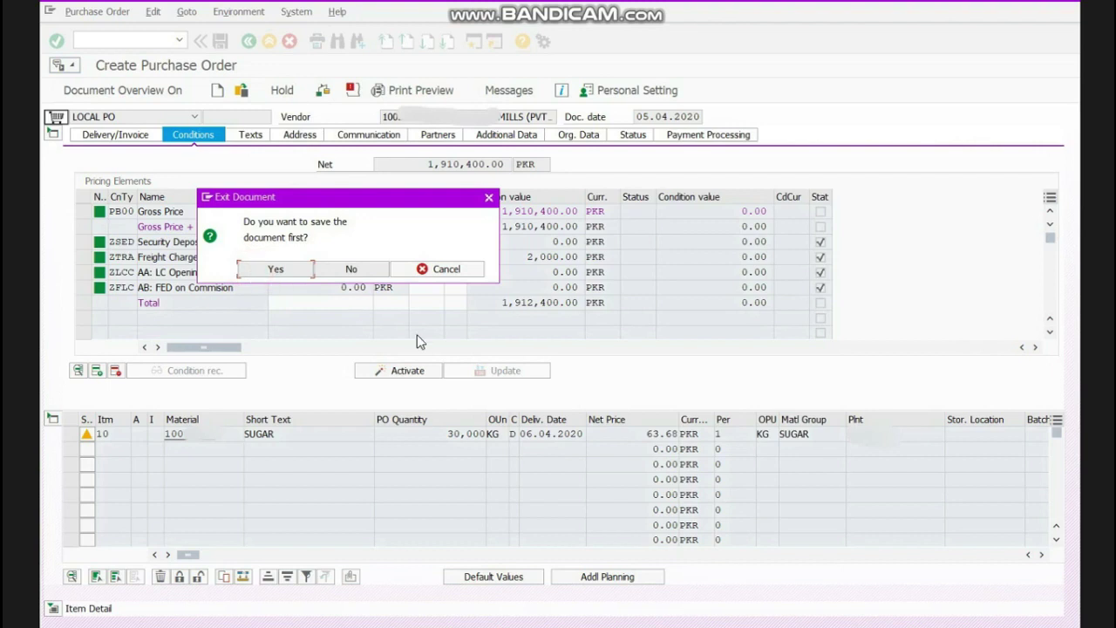